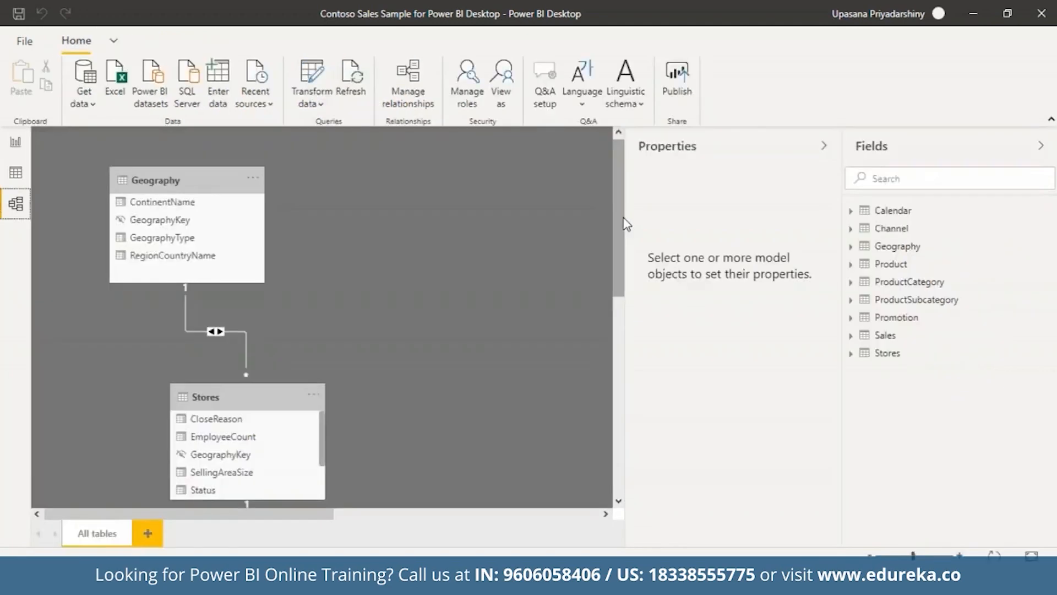
Leave the model diagram and return to the empty Page 1 in Report view
{"action": "left_click_drag", "start_coordinate": [623, 224], "coordinate": [633, 184]}
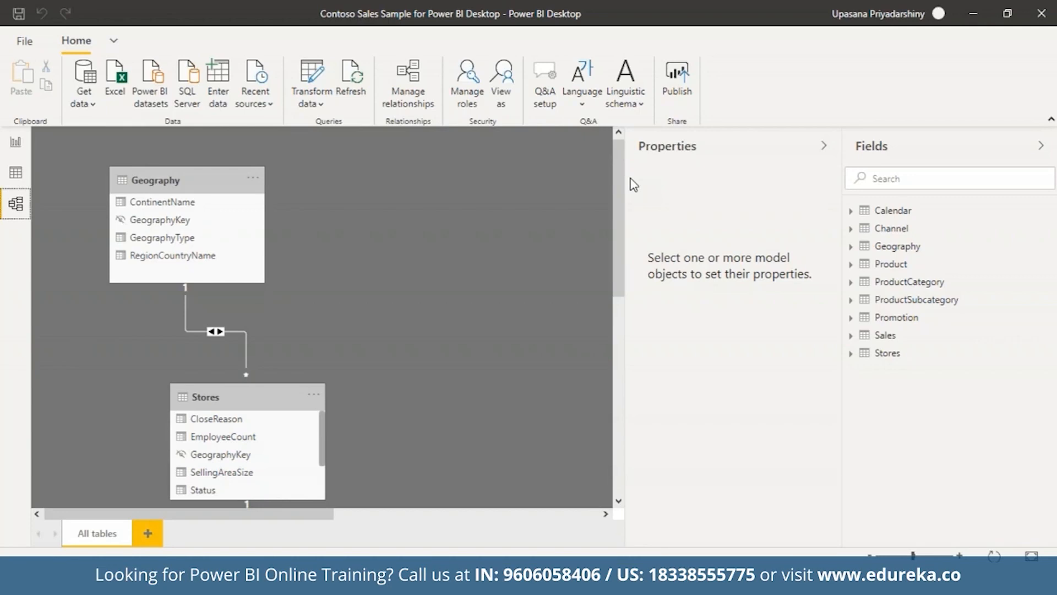
{"action": "left_click", "coordinate": [15, 180]}
{"action": "left_click", "coordinate": [17, 143]}
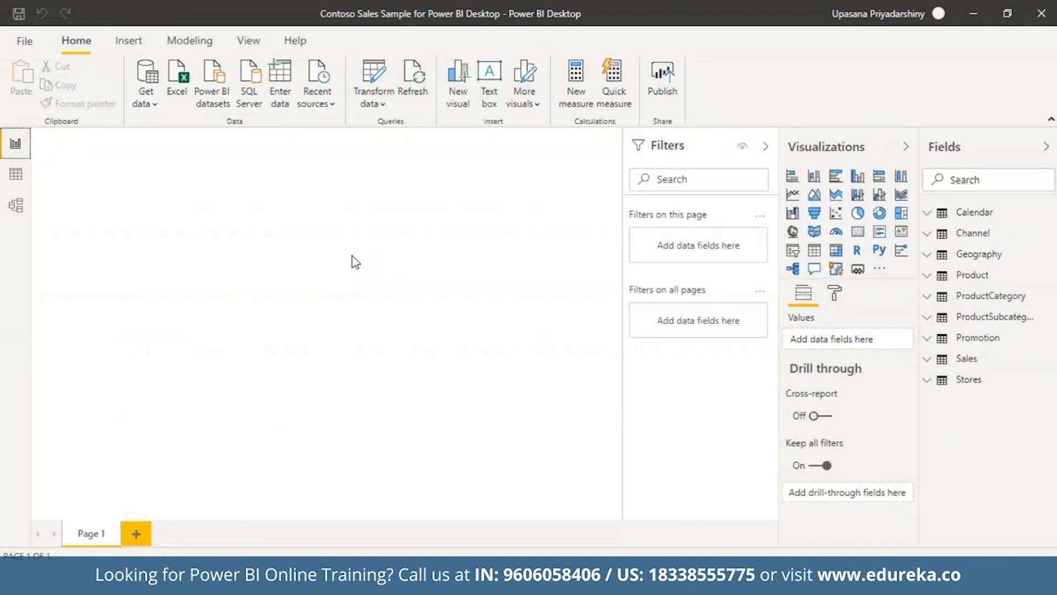
Add a new measure to Sales named 'Previous Quarter Sales' and begin its formula with 'ca'
{"action": "right_click", "coordinate": [933, 363]}
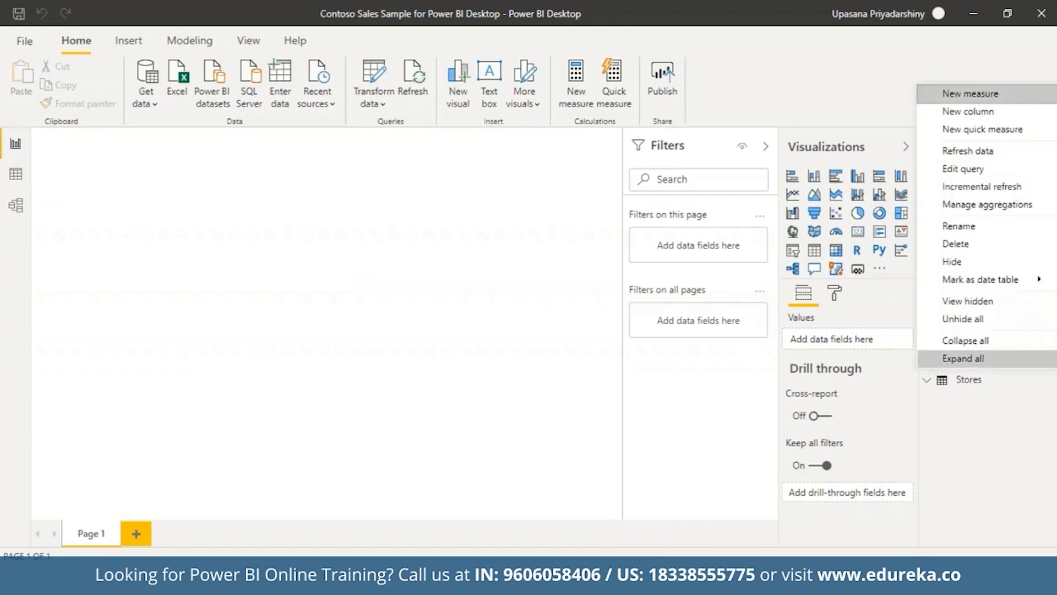
{"action": "left_click", "coordinate": [979, 94]}
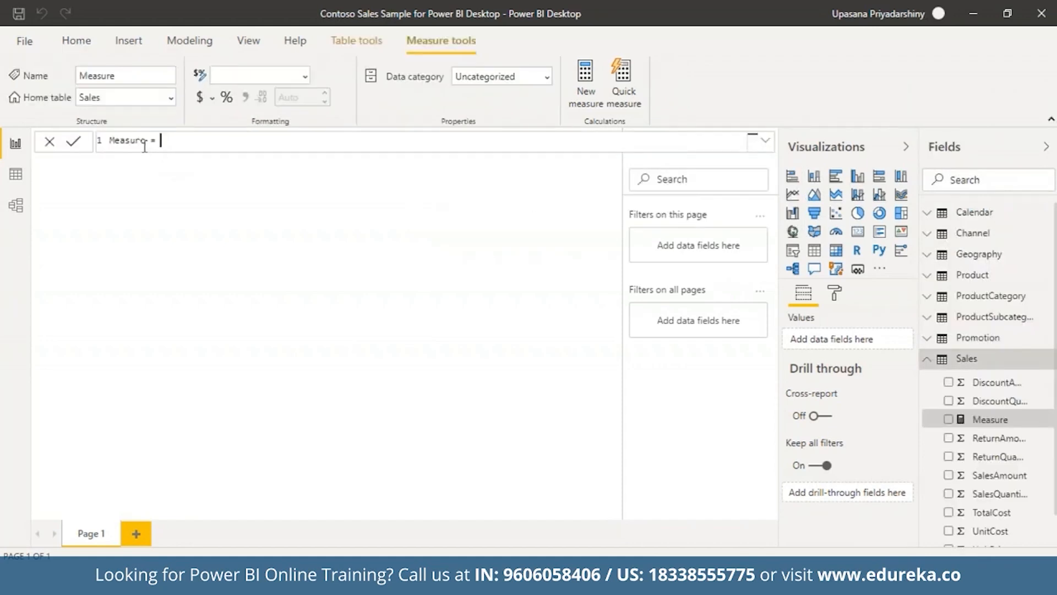
{"action": "left_click_drag", "start_coordinate": [145, 140], "coordinate": [111, 141]}
{"action": "type", "text": "Previo"}
{"action": "type", "text": "us "}
{"action": "type", "text": "Quarter "}
{"action": "type", "text": "Sales"}
{"action": "left_click", "coordinate": [250, 146]}
{"action": "type", "text": "ca"}
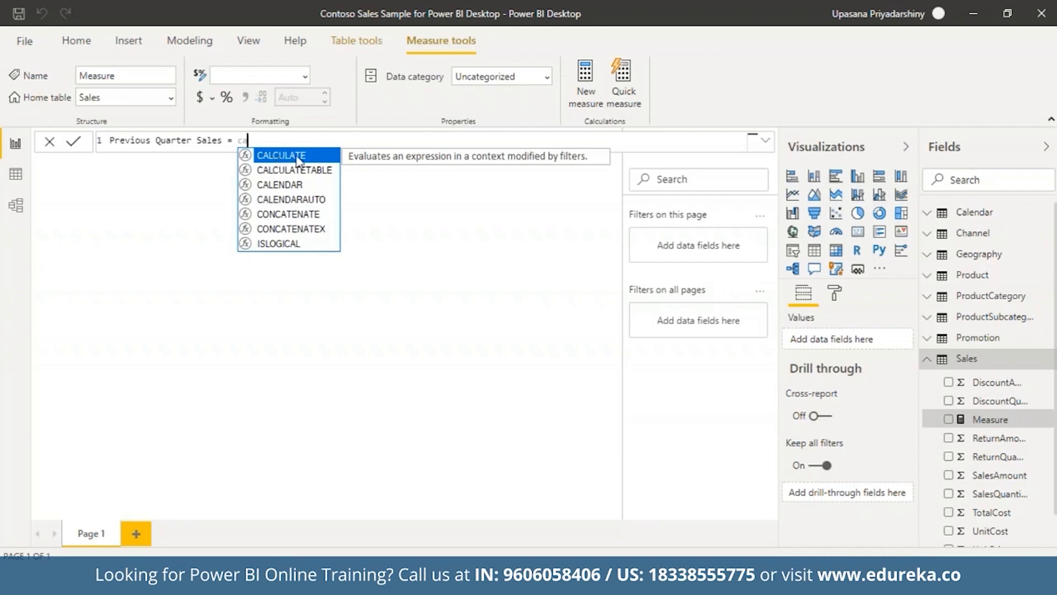
Write CALCULATE(SUM(Sales[SalesAmount]), in the formula, leaving a comma for the filter argument
{"action": "double_click", "coordinate": [298, 159]}
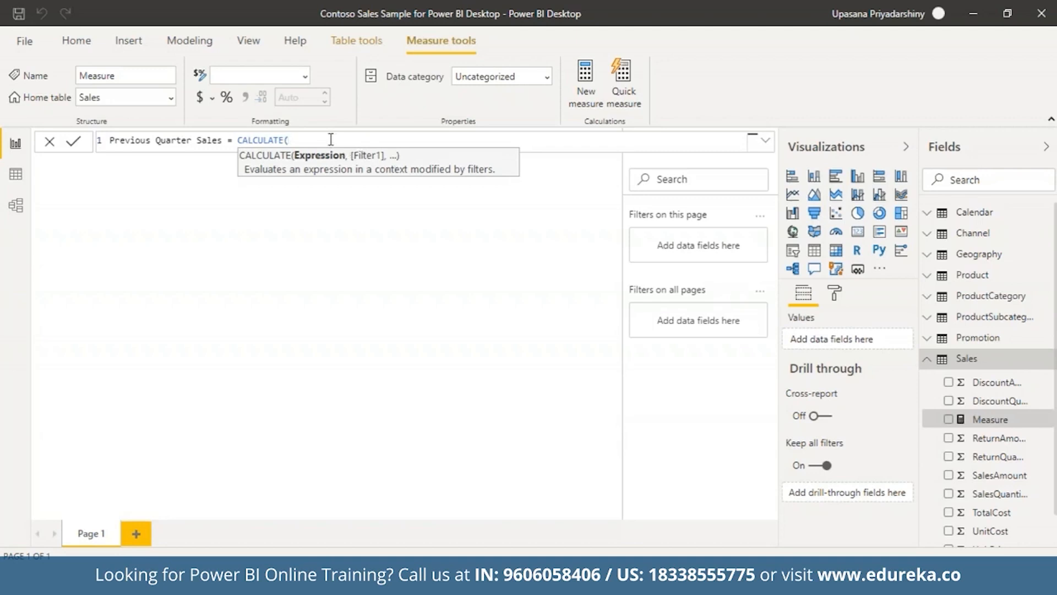
{"action": "type", "text": "s"}
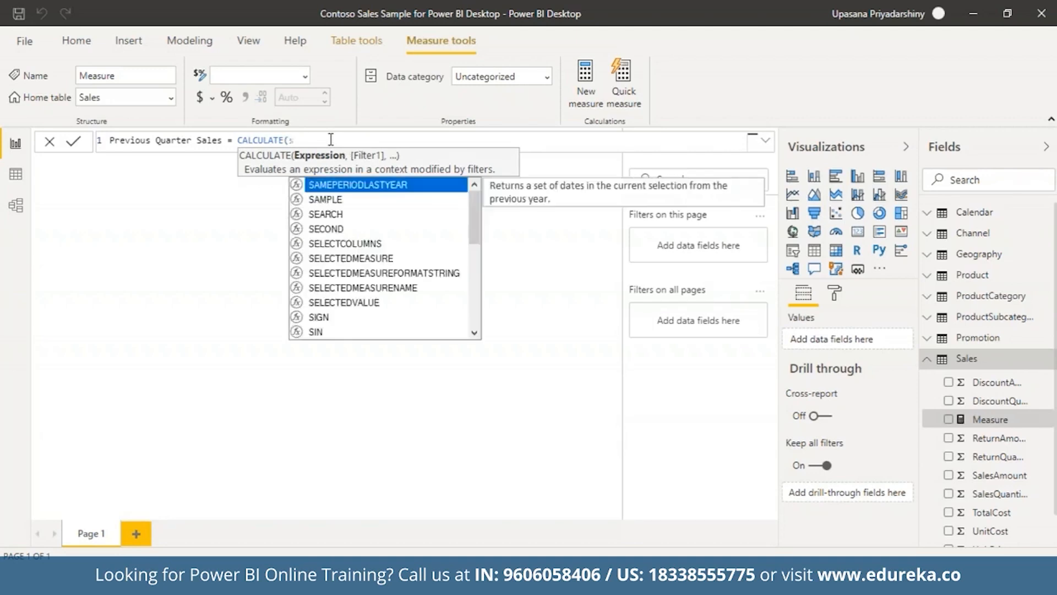
{"action": "type", "text": "um(sal"}
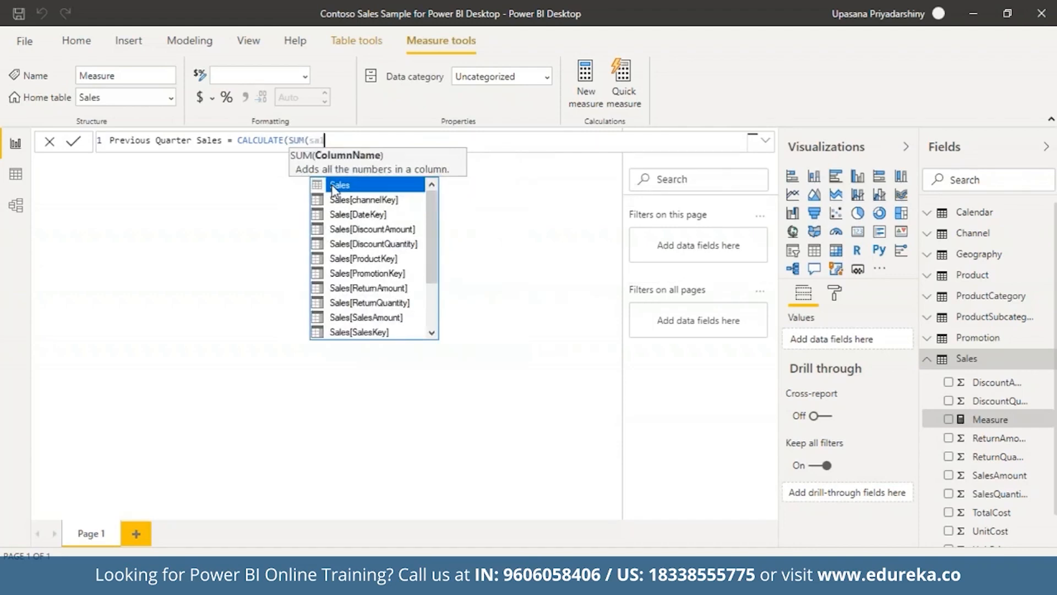
{"action": "left_click", "coordinate": [366, 318]}
{"action": "double_click", "coordinate": [366, 318]}
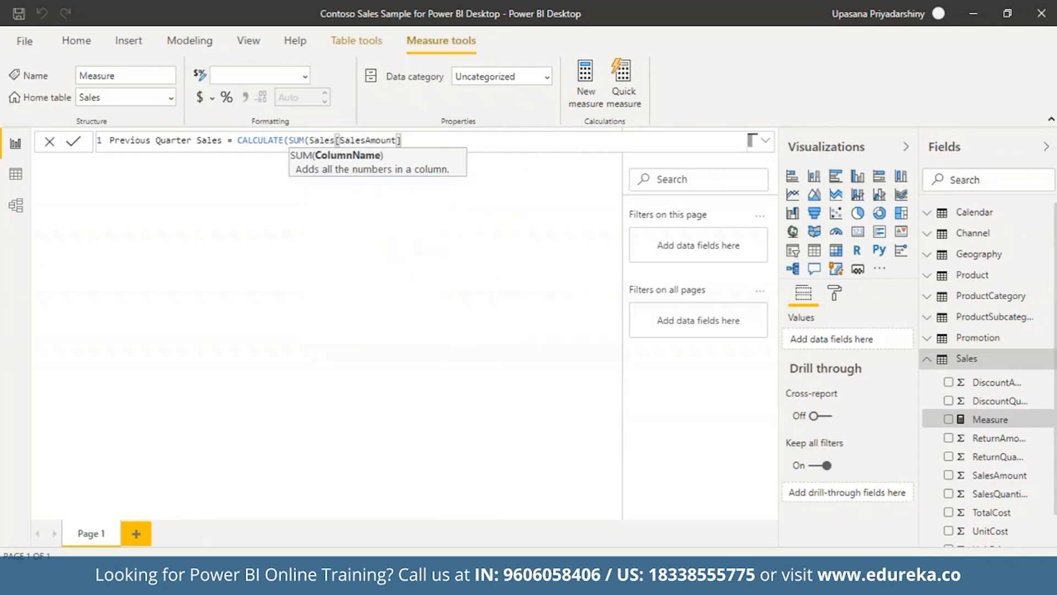
{"action": "type", "text": ")"}
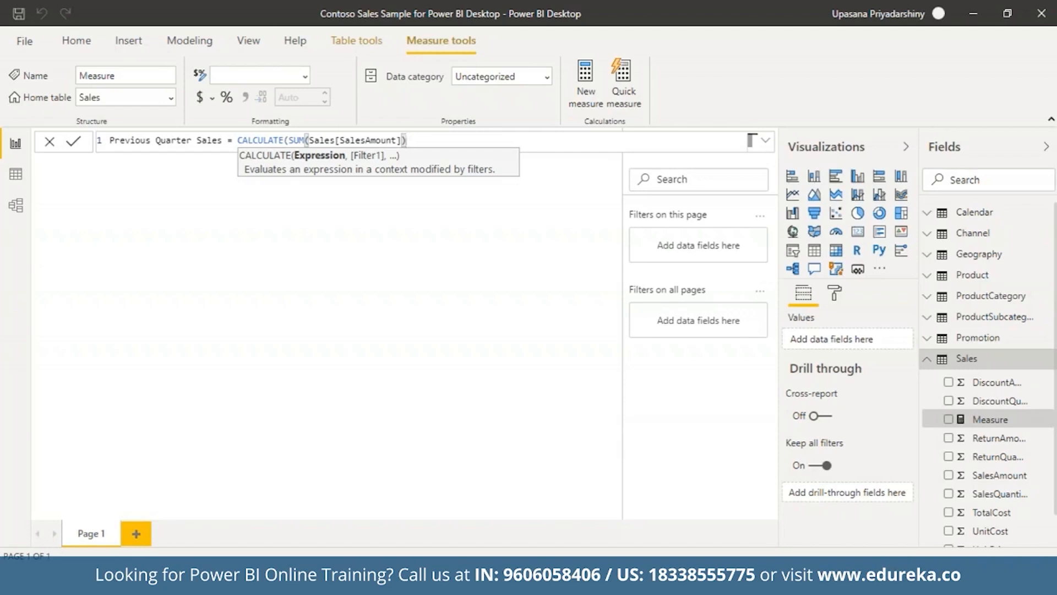
{"action": "type", "text": ","}
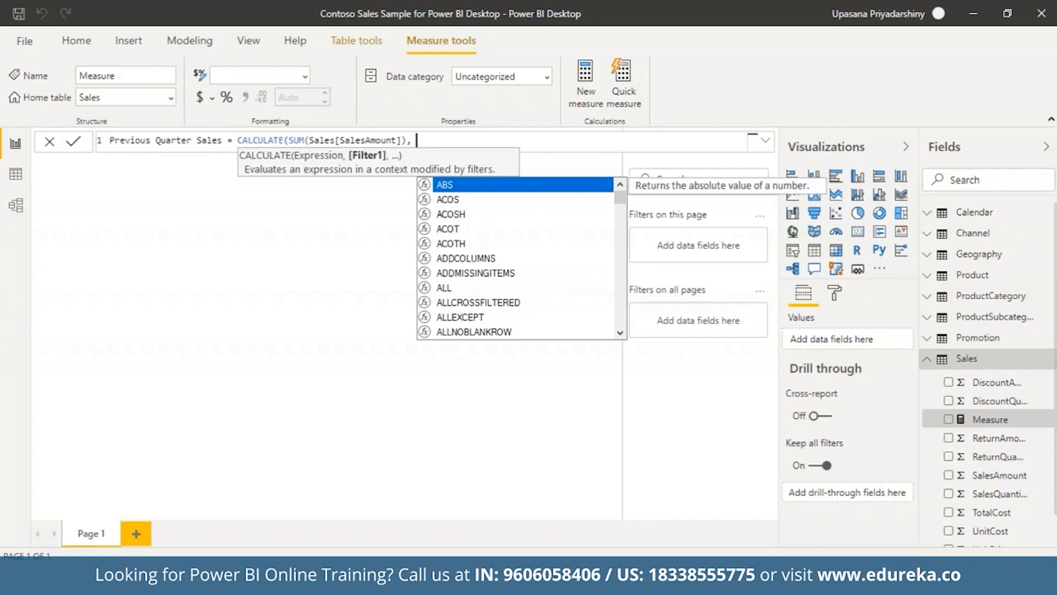
Add PREVIOUSQUARTER('Calendar'[DateKey]), close both parentheses and commit the measure
{"action": "type", "text": "pre"}
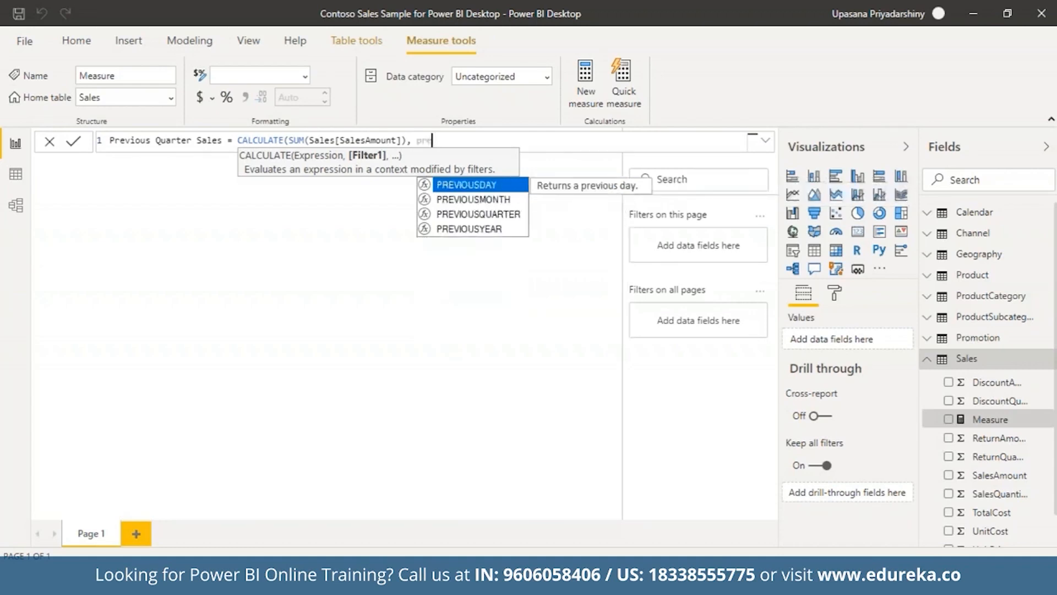
{"action": "left_click", "coordinate": [467, 215]}
{"action": "type", "text": "cal"}
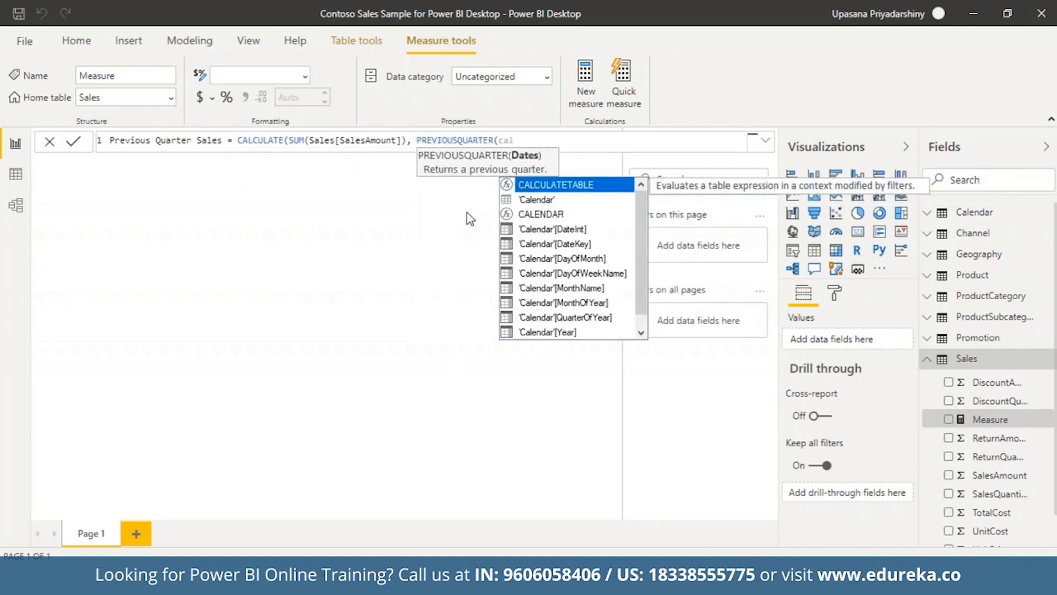
{"action": "left_click", "coordinate": [552, 246]}
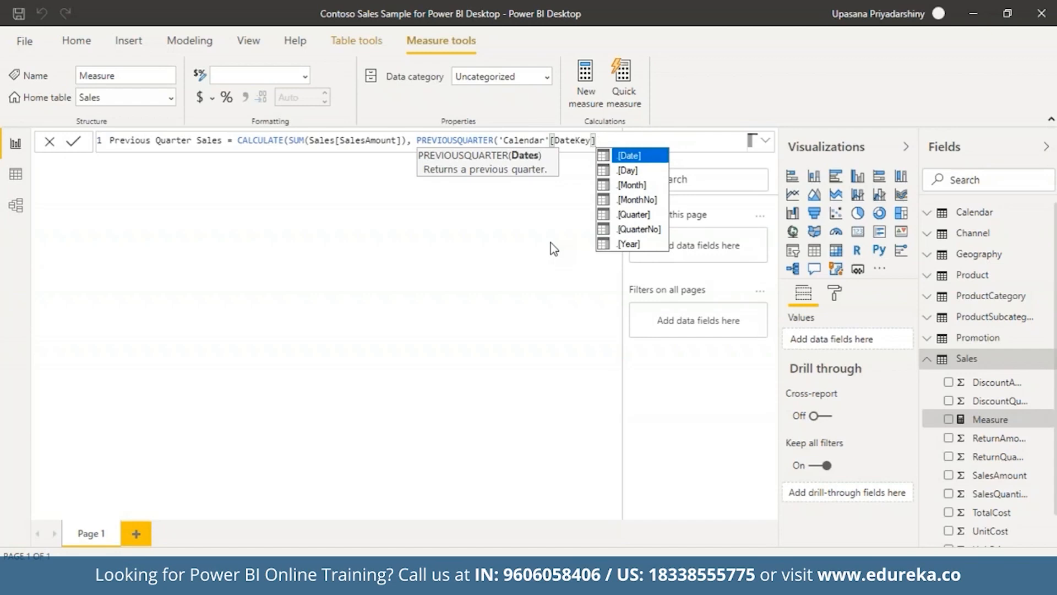
{"action": "type", "text": "))"}
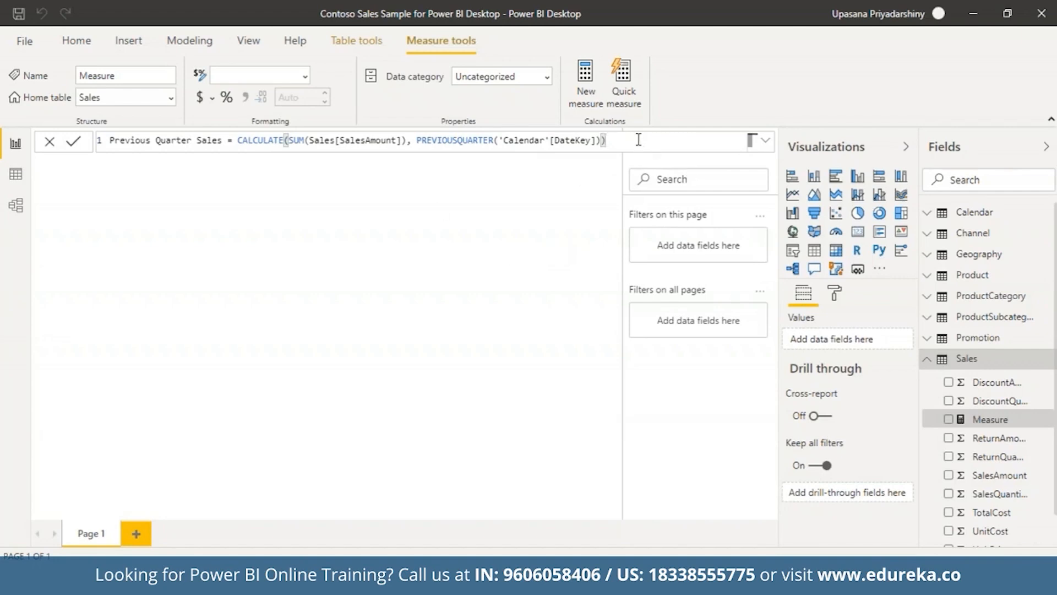
{"action": "left_click", "coordinate": [74, 144]}
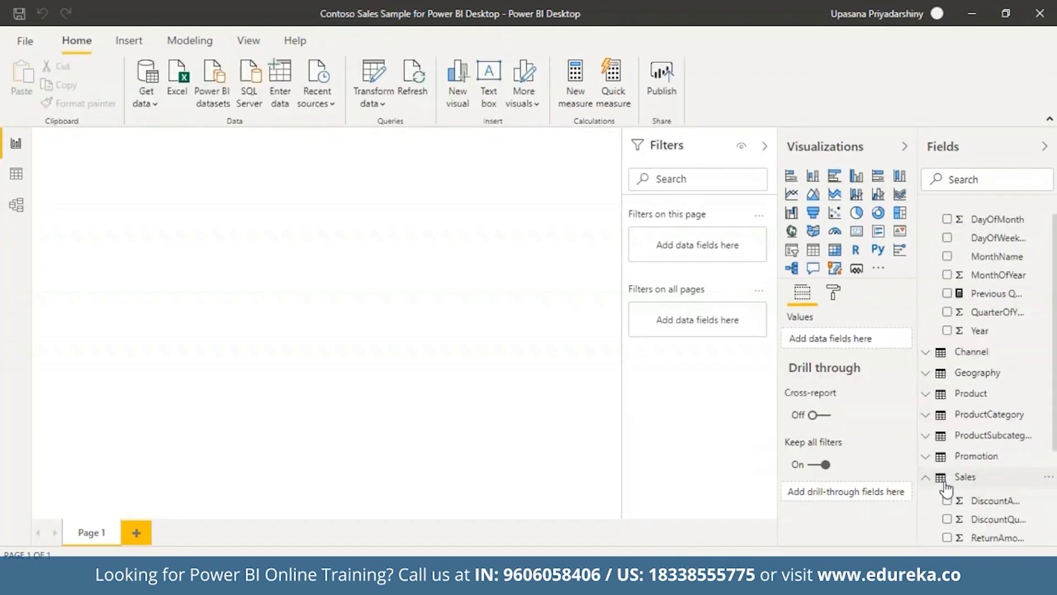
Build a clustered column chart of SalesAmount and Previous Quarter Sales with Year and QuarterOfYear on the axis
{"action": "scroll", "coordinate": [986, 352], "scroll_direction": "down", "scroll_amount": 4}
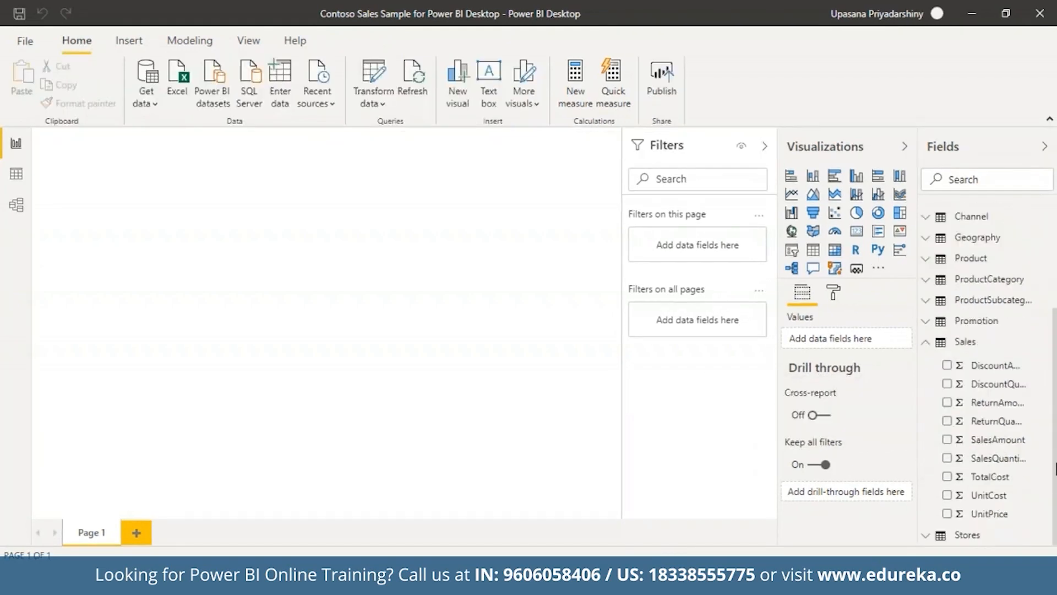
{"action": "left_click_drag", "start_coordinate": [998, 439], "coordinate": [350, 295]}
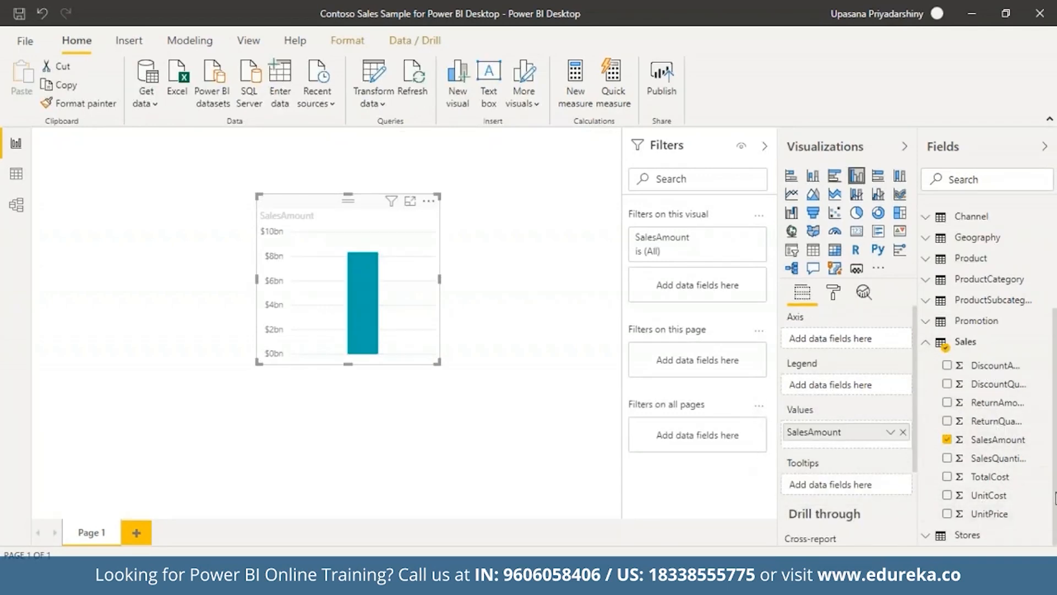
{"action": "scroll", "coordinate": [986, 385], "scroll_direction": "up", "scroll_amount": 3}
{"action": "left_click_drag", "start_coordinate": [970, 310], "coordinate": [903, 448]}
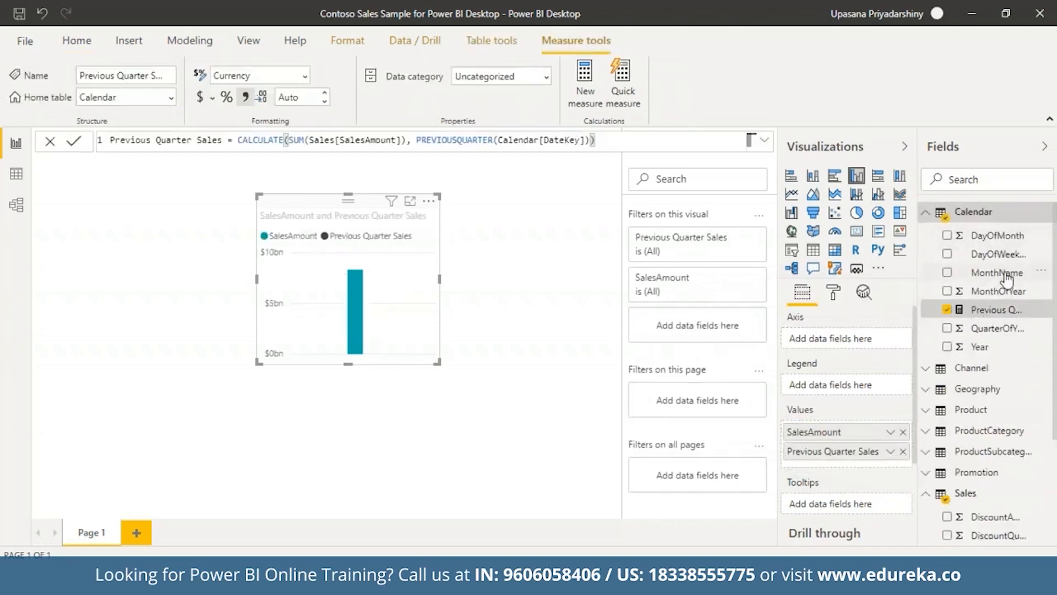
{"action": "left_click", "coordinate": [983, 347]}
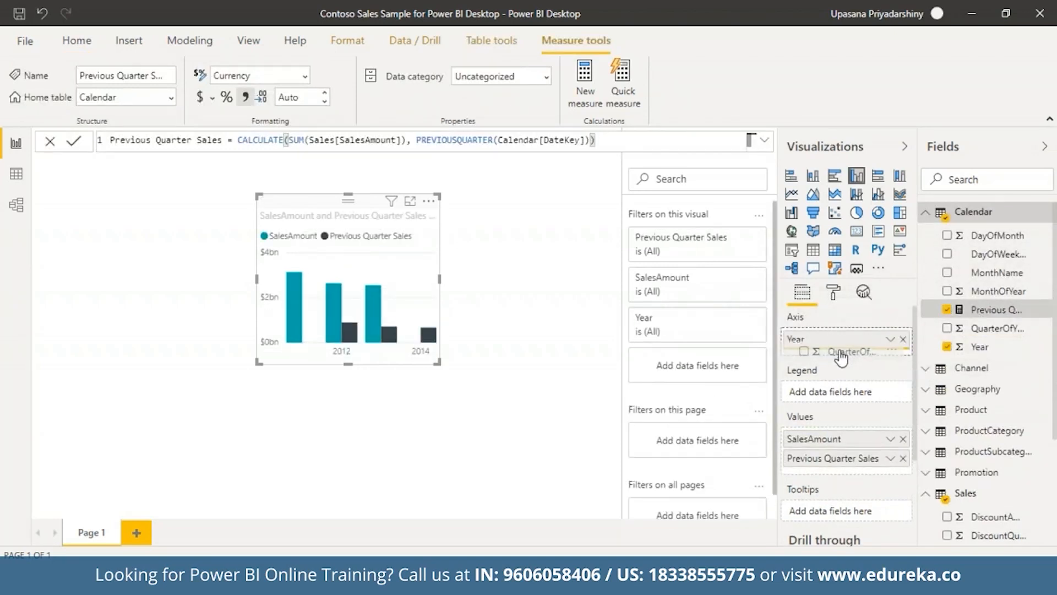
{"action": "left_click_drag", "start_coordinate": [841, 358], "coordinate": [841, 361]}
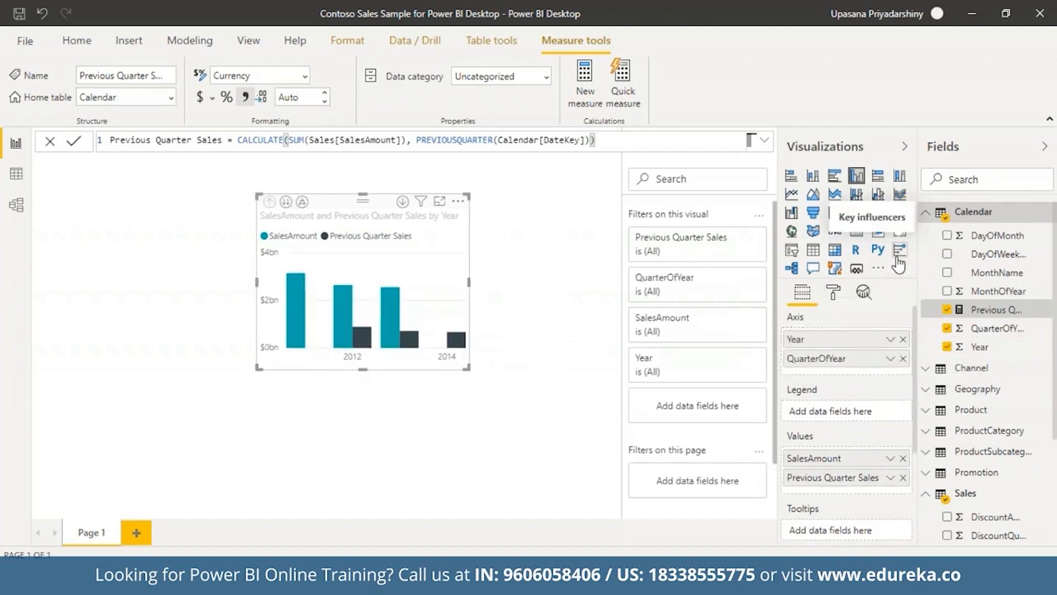
{"action": "left_click", "coordinate": [791, 250]}
{"action": "key", "text": "ctrl+z"}
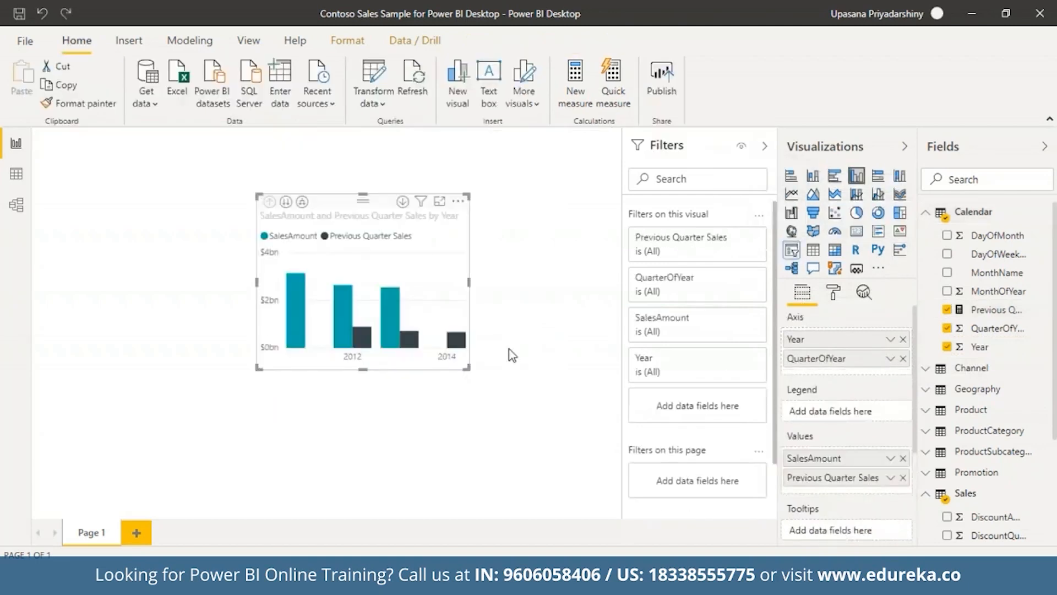
Add a new slicer to the page using the Year and QuarterOfYear fields
{"action": "left_click", "coordinate": [512, 355]}
{"action": "left_click", "coordinate": [791, 249]}
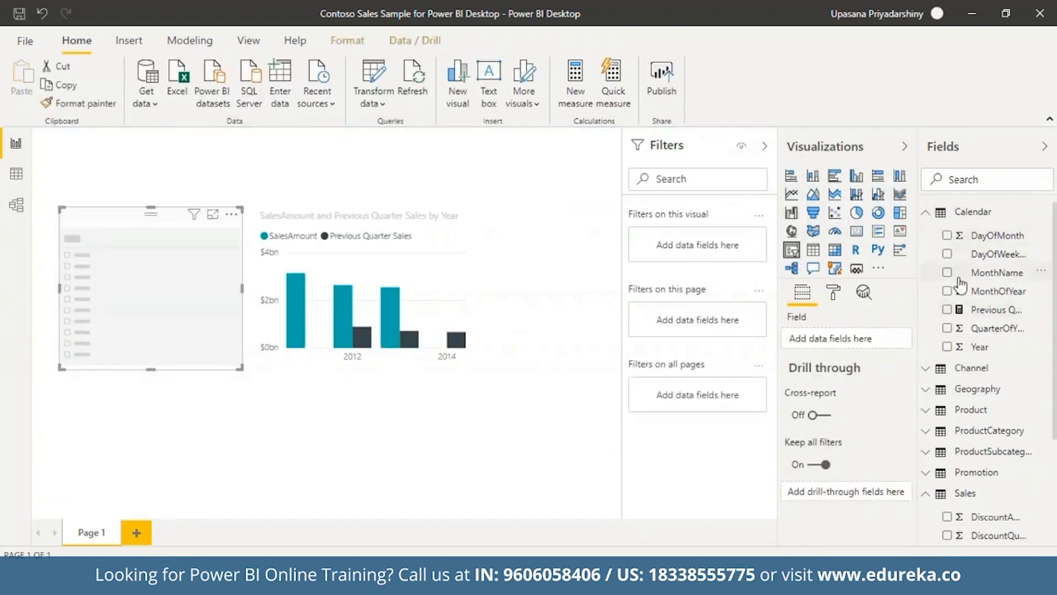
{"action": "left_click", "coordinate": [964, 347]}
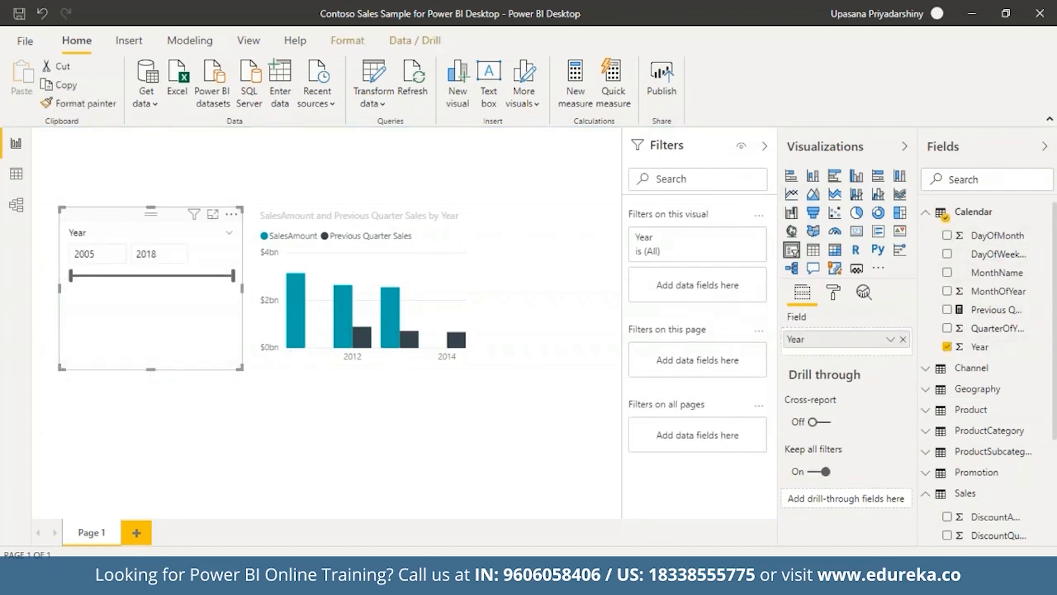
{"action": "left_click", "coordinate": [994, 329]}
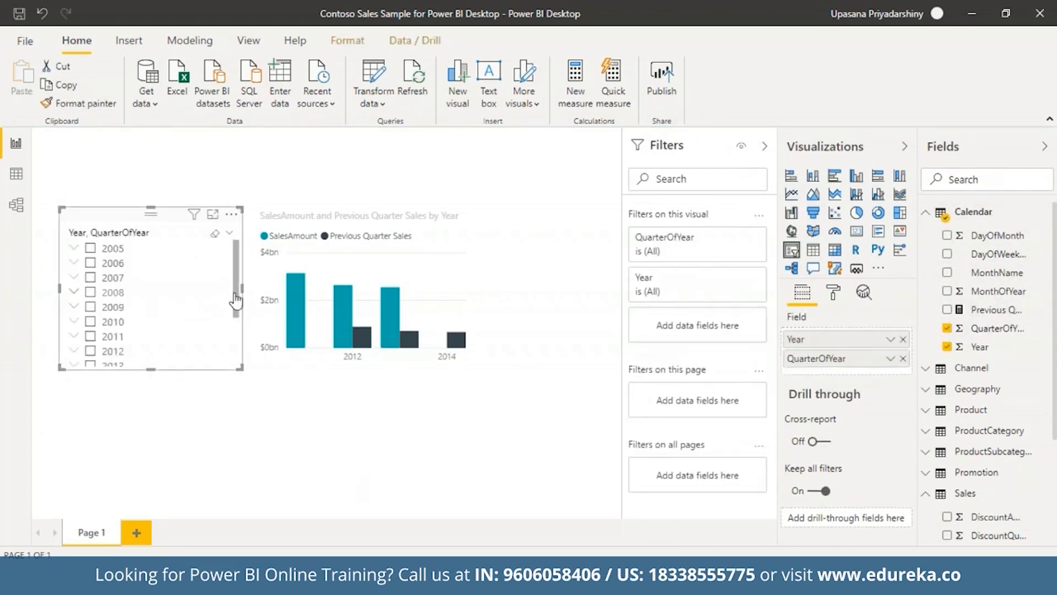
Expand 2013 in the slicer and filter the chart to quarter 2
{"action": "left_click", "coordinate": [90, 337]}
{"action": "left_click", "coordinate": [90, 336]}
{"action": "left_click_drag", "start_coordinate": [234, 303], "coordinate": [223, 368]}
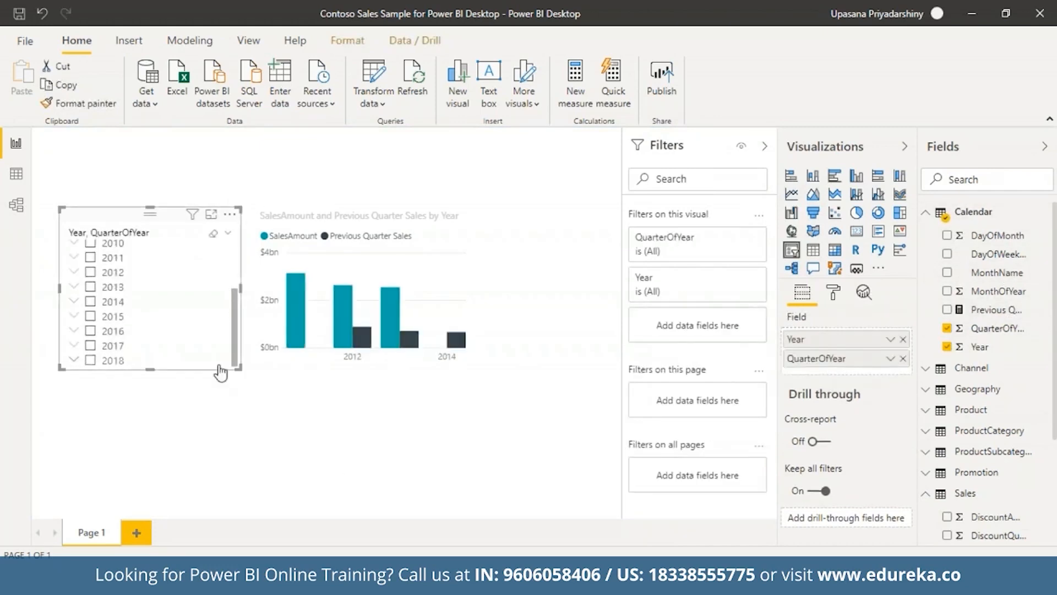
{"action": "left_click", "coordinate": [75, 287]}
{"action": "left_click", "coordinate": [106, 345]}
{"action": "left_click", "coordinate": [105, 331]}
{"action": "left_click", "coordinate": [106, 317]}
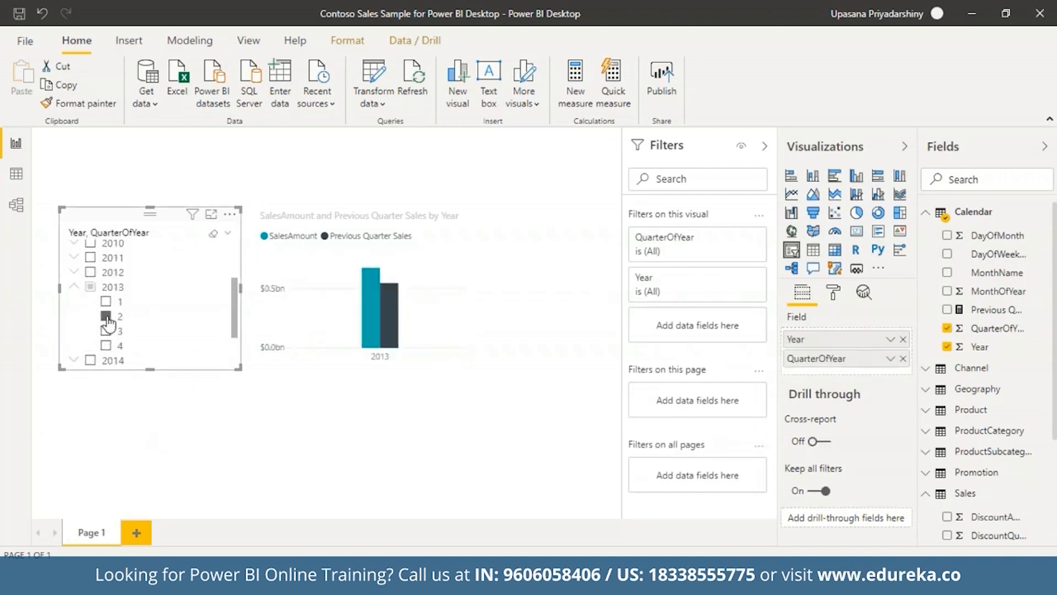
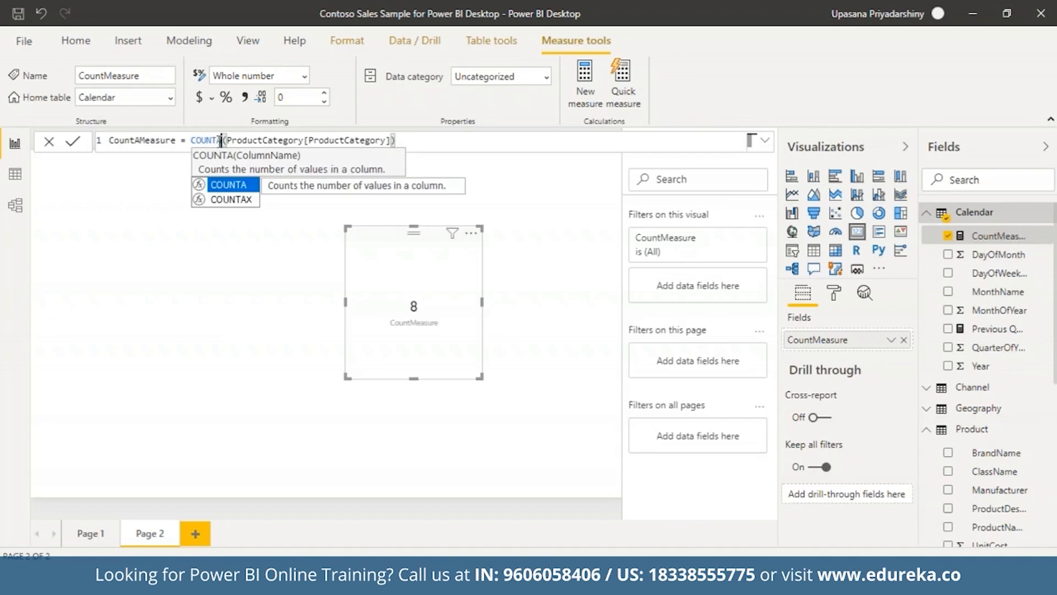
Accept COUNTA from autocomplete and commit CountAMeasure = COUNTA(ProductCategory[ProductCategory])
{"action": "left_click", "coordinate": [387, 308]}
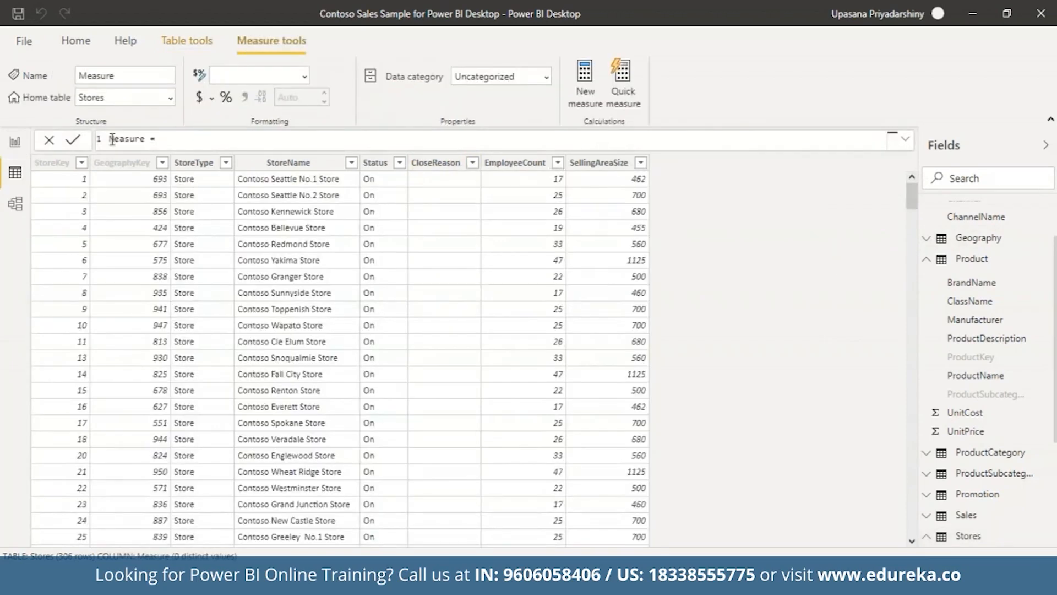
Enter Countax Measure = COUNTAX(FILTER(Stores, [Status]="Off"),[CloseReason]) as the new measure's formula
{"action": "double_click", "coordinate": [111, 138]}
{"action": "left_click", "coordinate": [110, 139]}
{"action": "type", "text": "Countax"}
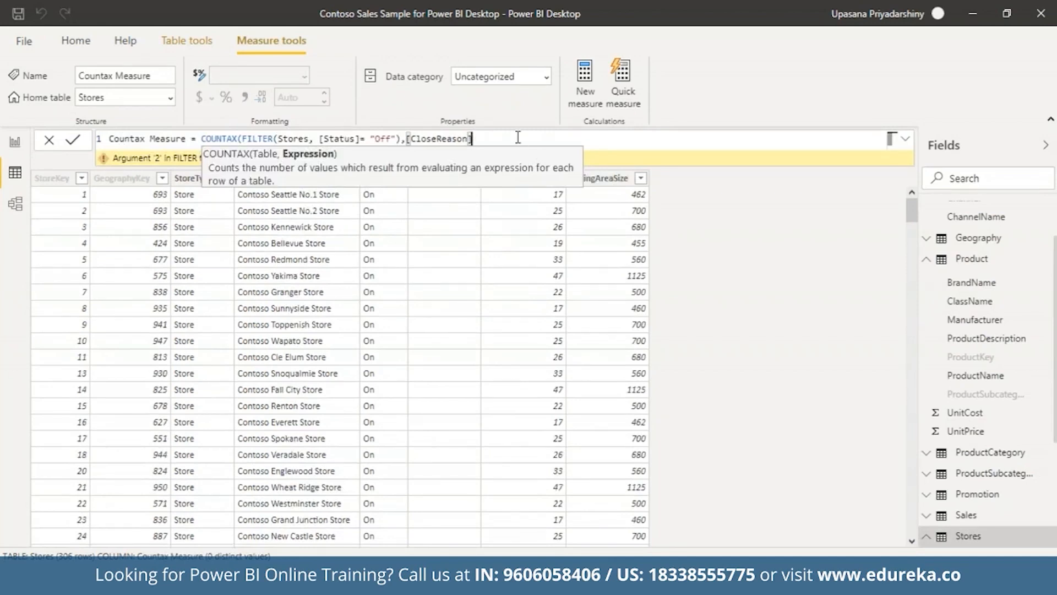
{"action": "type", "text": ")"}
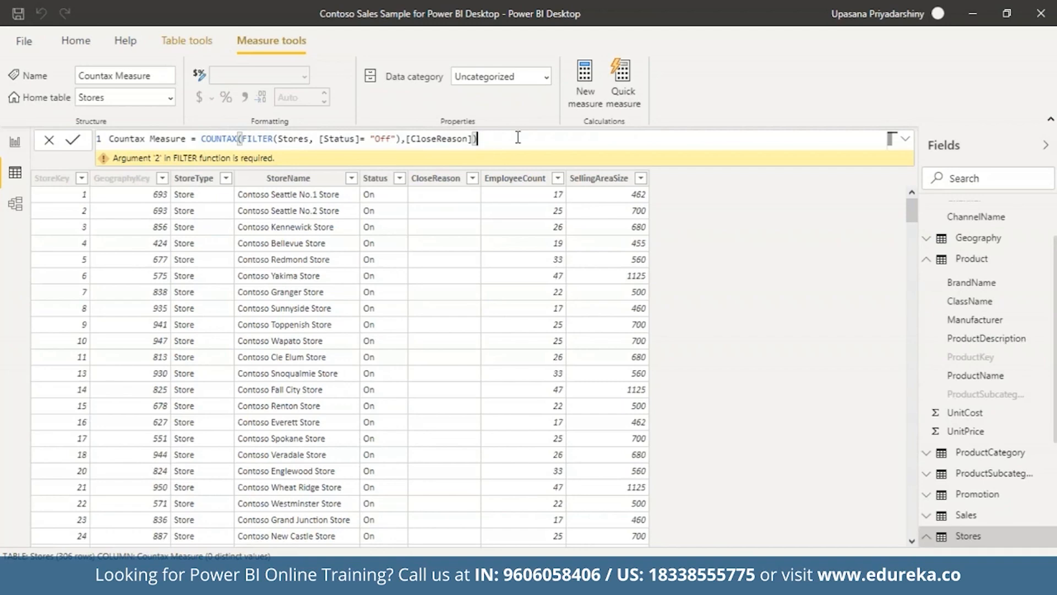
{"action": "key", "text": "Return"}
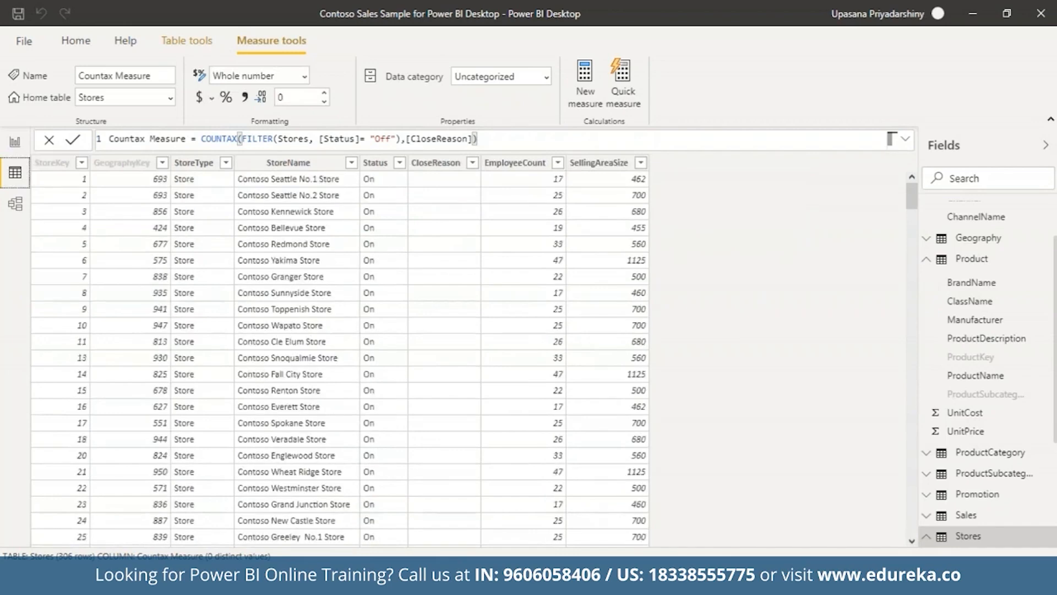
Place Countax Measure on Page 2 as a card reading 12, then view the Stores data
{"action": "left_click", "coordinate": [25, 143]}
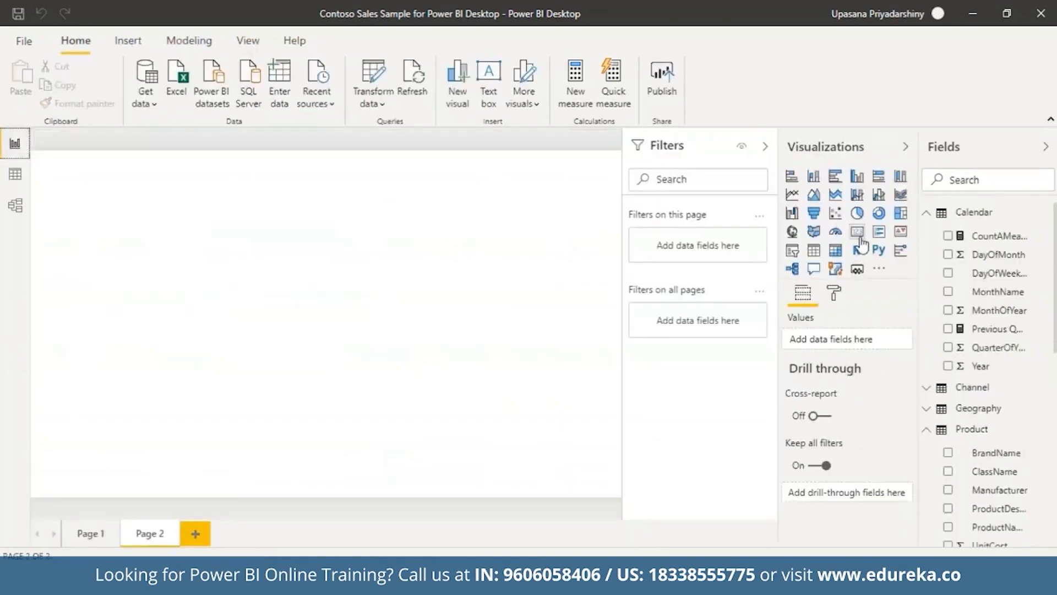
{"action": "scroll", "coordinate": [964, 386], "scroll_direction": "down", "scroll_amount": 10}
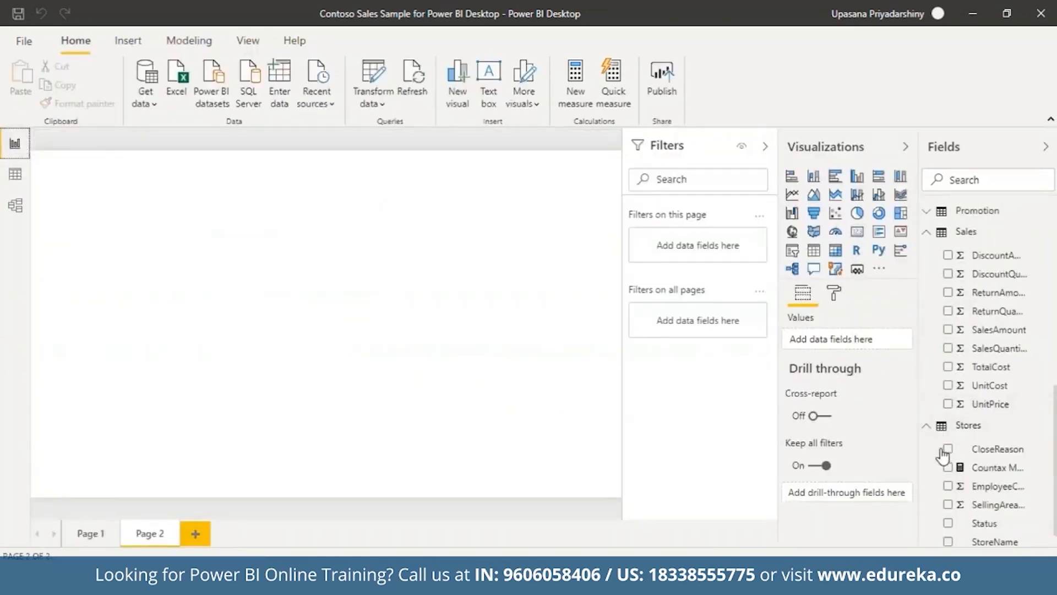
{"action": "left_click_drag", "start_coordinate": [995, 476], "coordinate": [347, 278]}
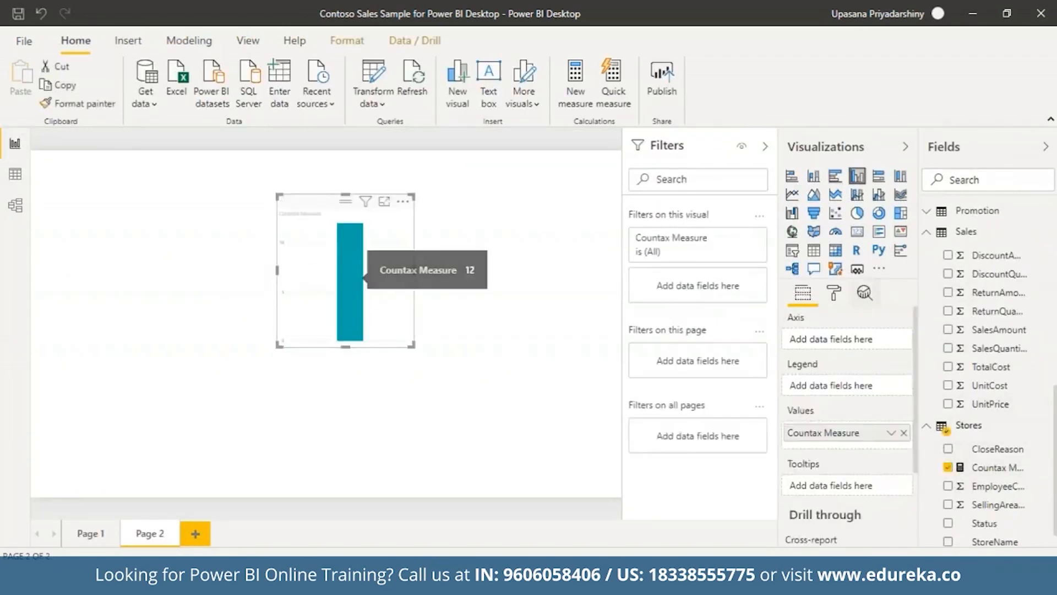
{"action": "left_click", "coordinate": [857, 231]}
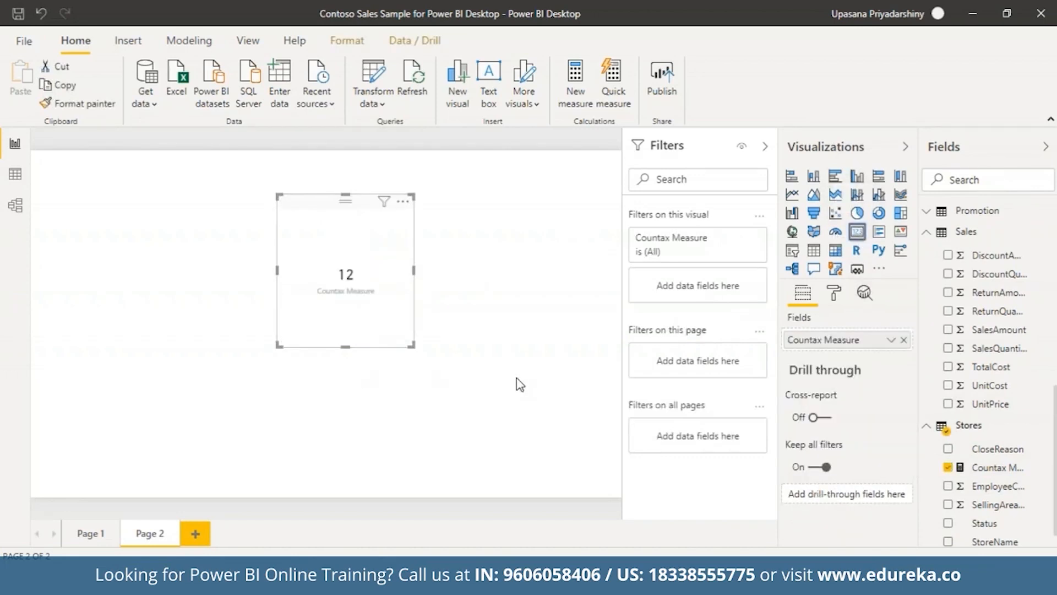
{"action": "left_click", "coordinate": [16, 174]}
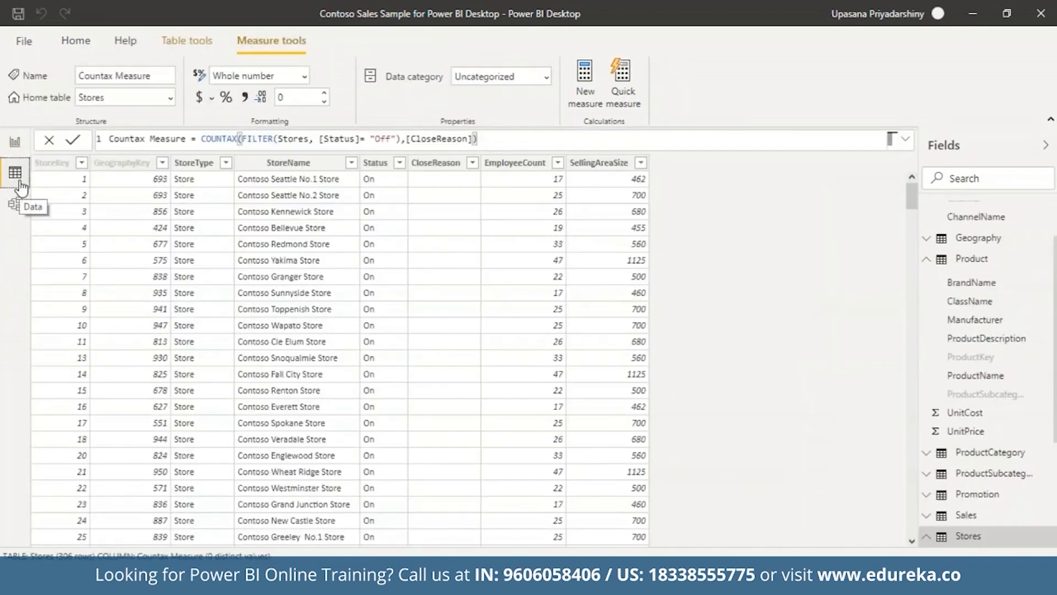
{"action": "left_click_drag", "start_coordinate": [906, 191], "coordinate": [966, 516]}
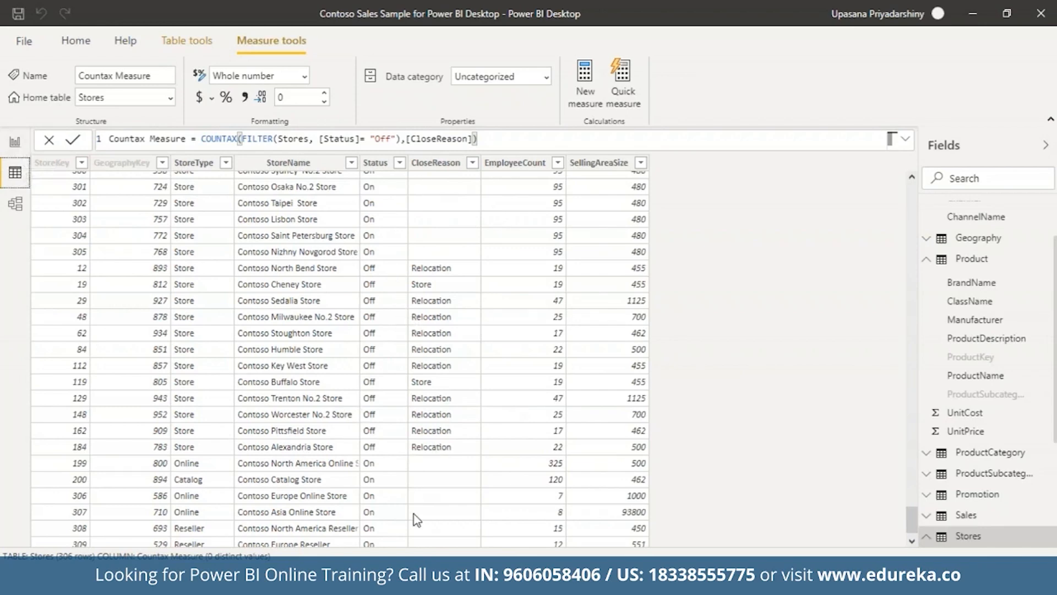
{"action": "left_click", "coordinate": [15, 143]}
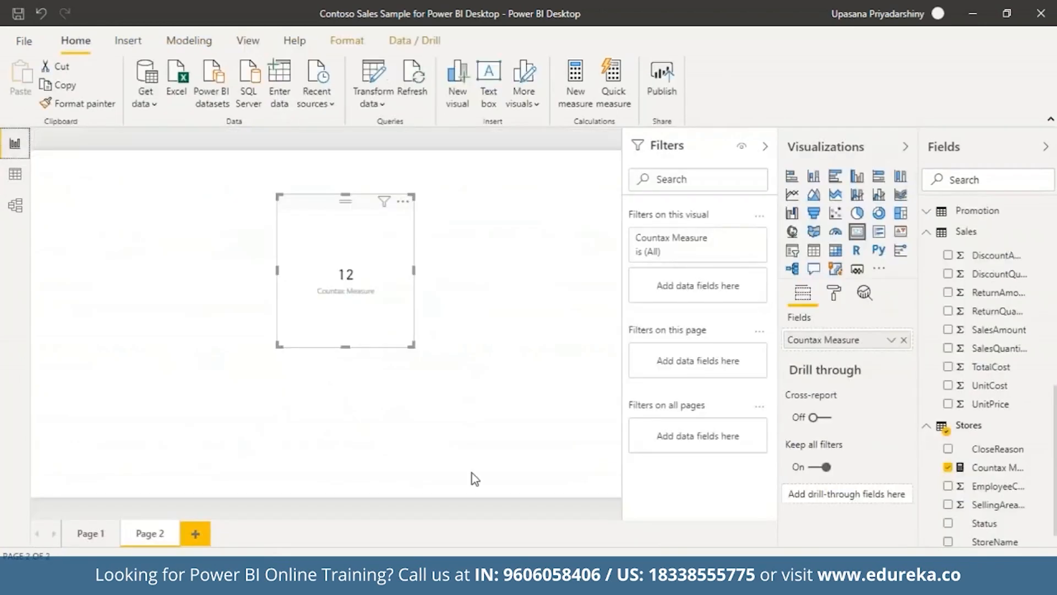